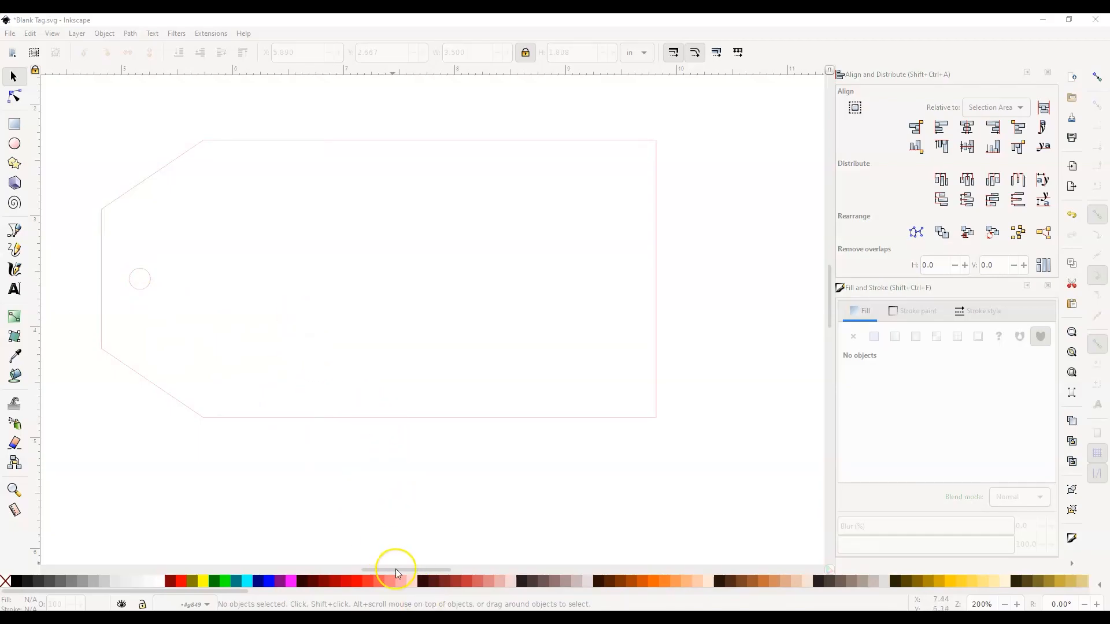
Switch to the browser, search DaFont for "hello bella", and download hello_bella.zip, opening it with Windows Explorer.
{"action": "left_click", "coordinate": [446, 558]}
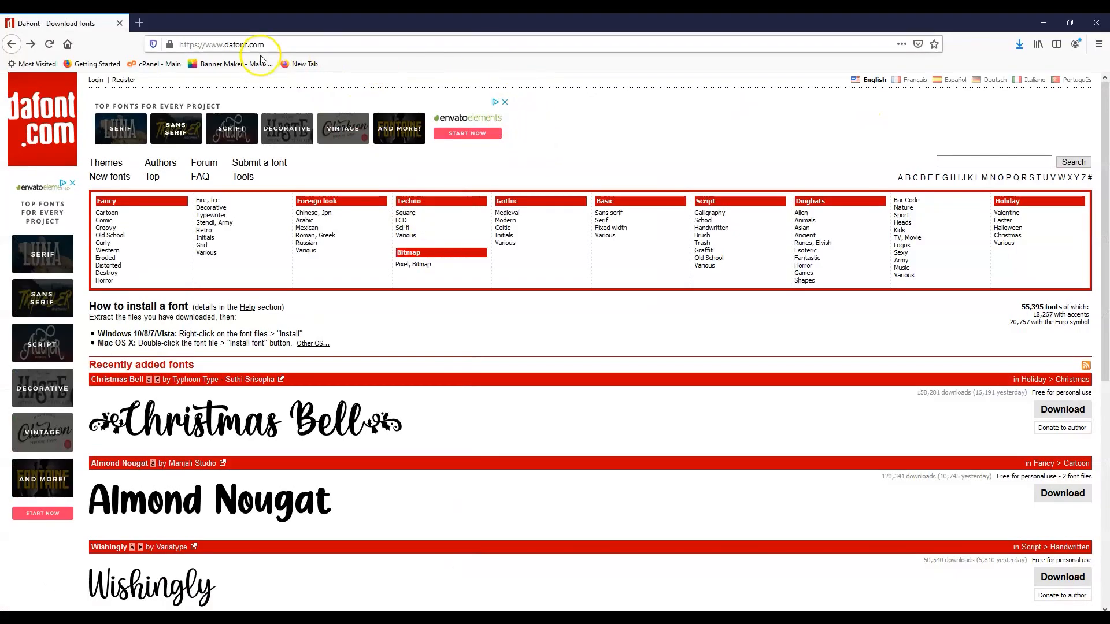
{"action": "left_click", "coordinate": [944, 161]}
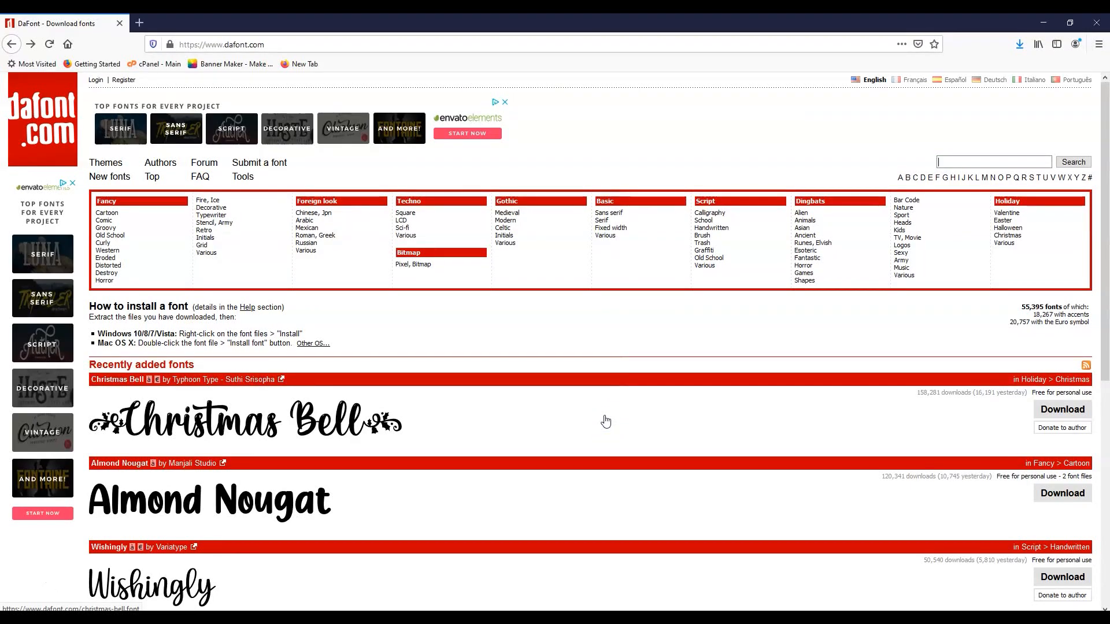
{"action": "type", "text": "hel"}
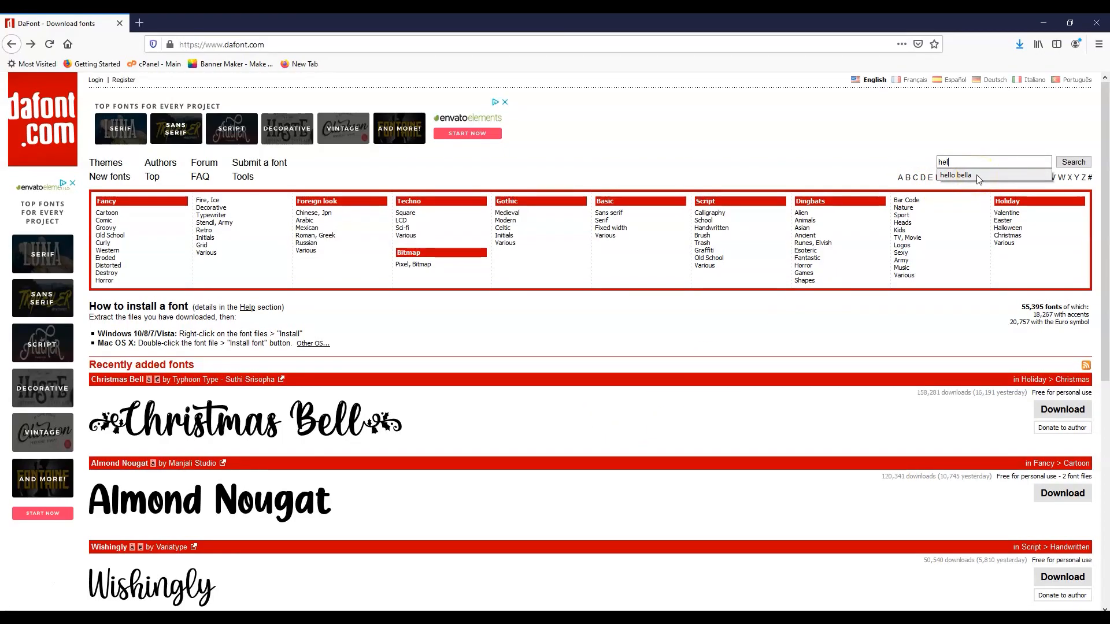
{"action": "left_click", "coordinate": [977, 176]}
{"action": "left_click", "coordinate": [1068, 161]}
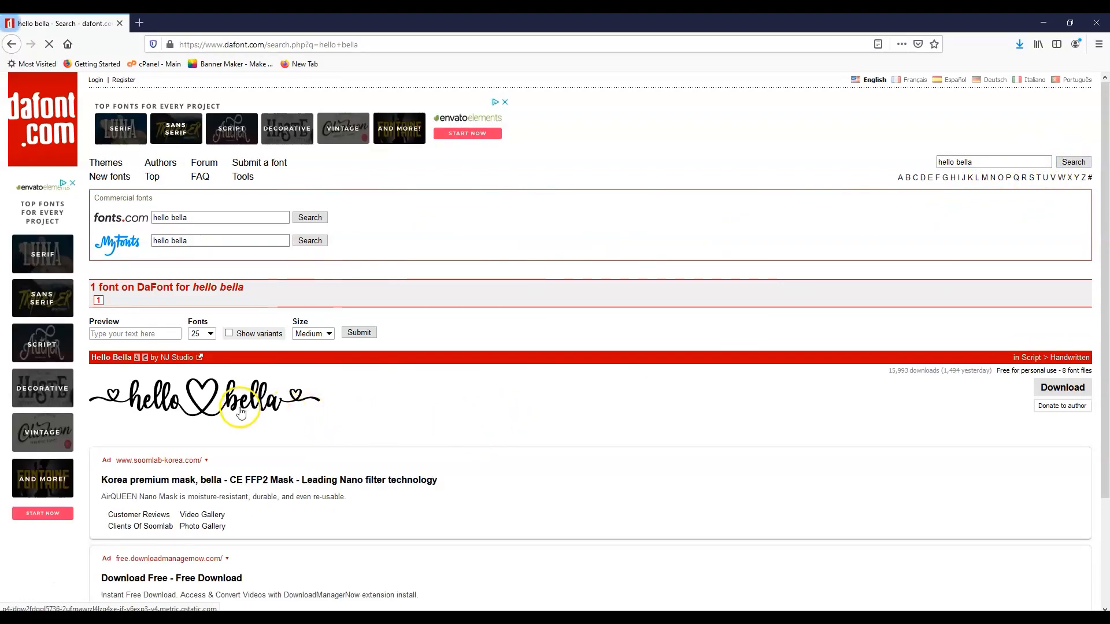
{"action": "left_click", "coordinate": [1062, 387]}
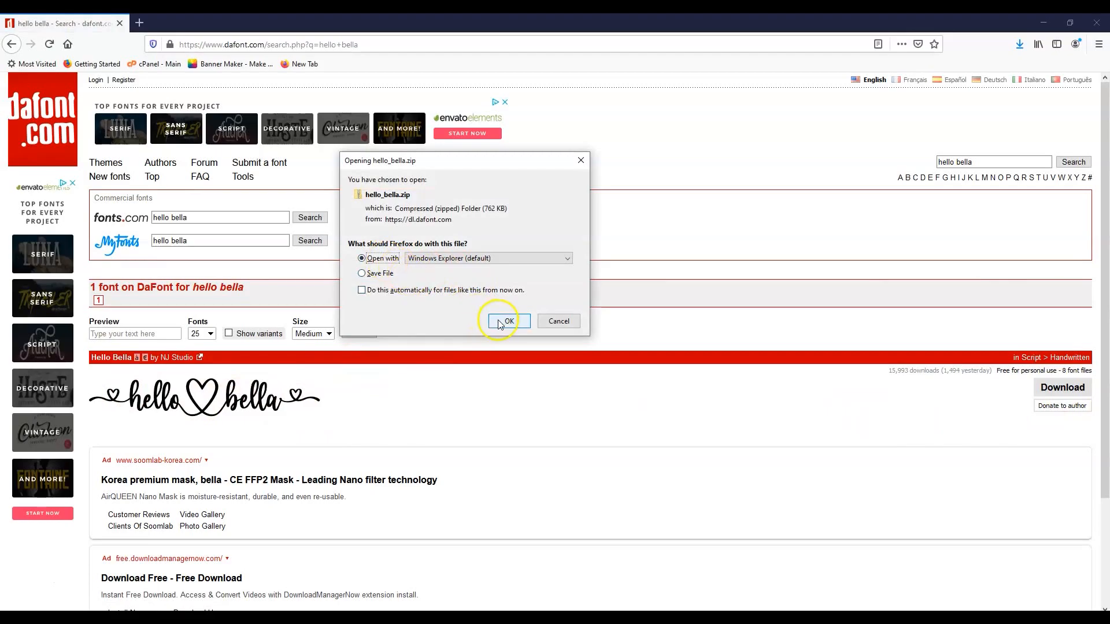
{"action": "left_click", "coordinate": [501, 324]}
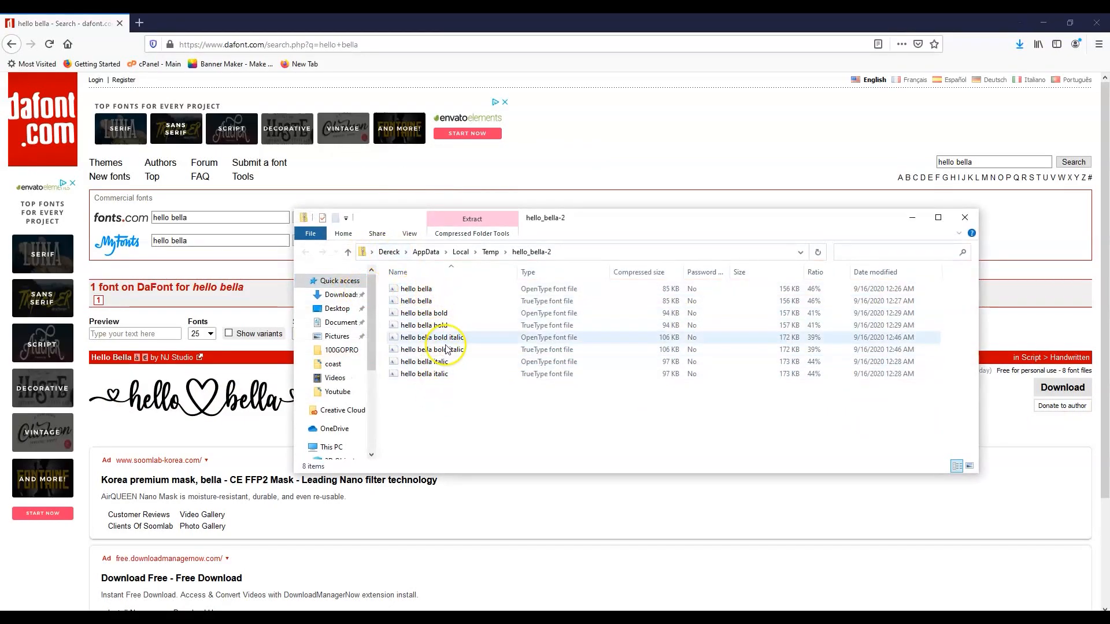
Try to install the hello bella bold OpenType font, decline replacing the existing copy, and close the font windows.
{"action": "double_click", "coordinate": [454, 313]}
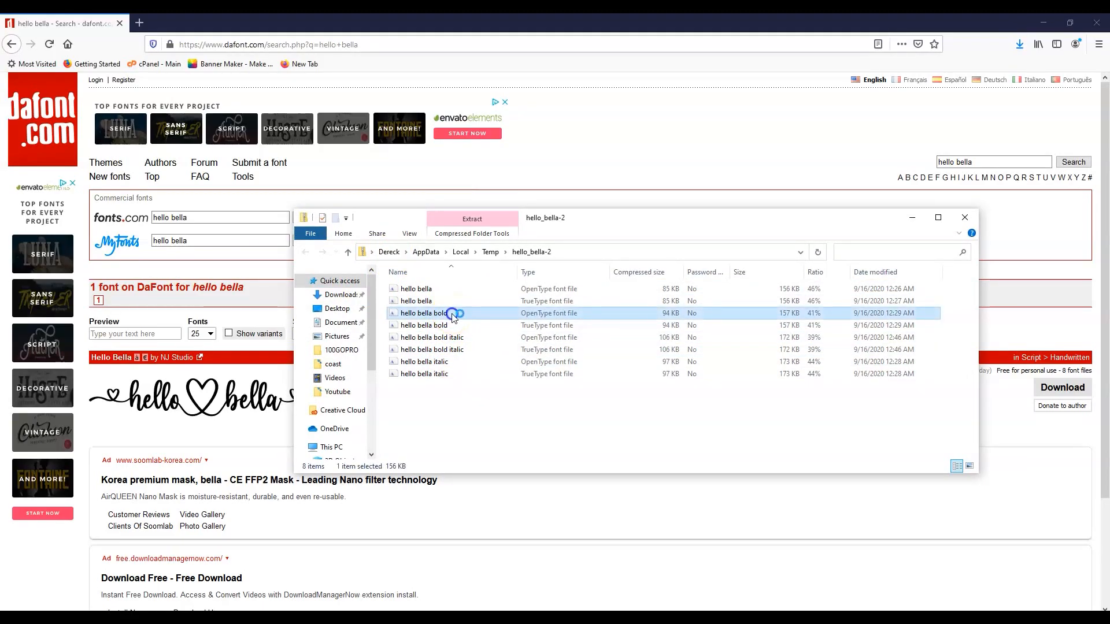
{"action": "left_click", "coordinate": [122, 118]}
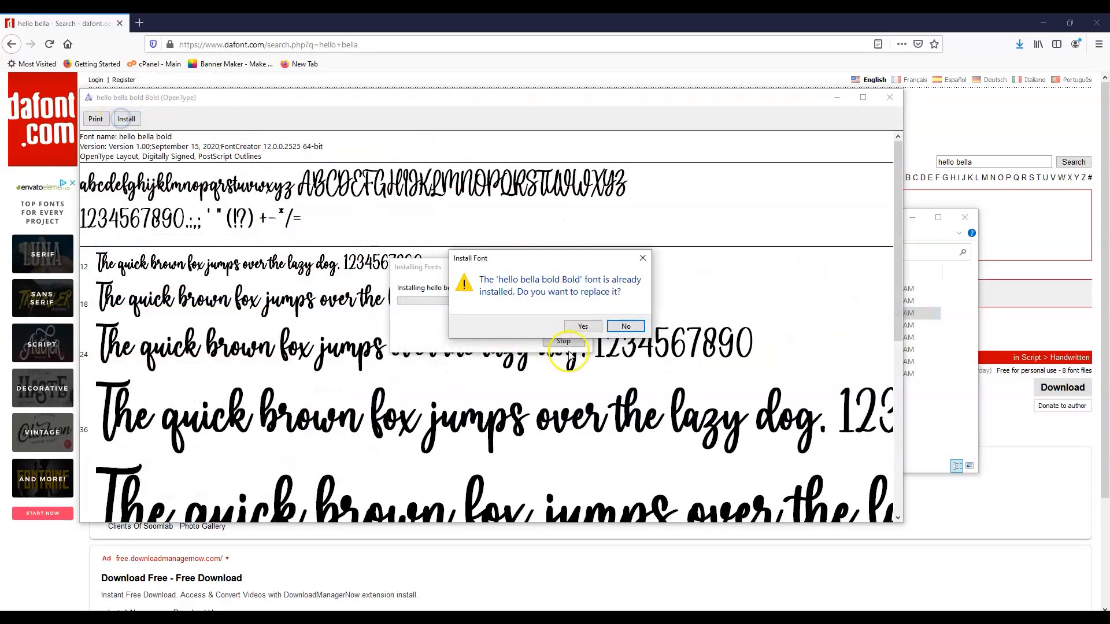
{"action": "left_click", "coordinate": [623, 327]}
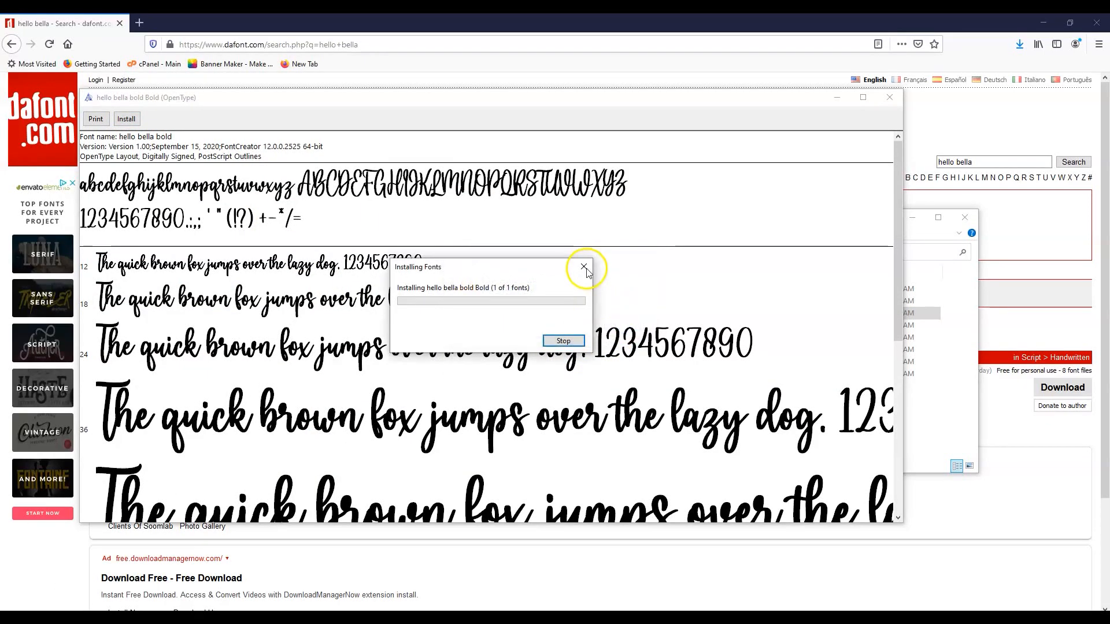
{"action": "left_click", "coordinate": [889, 98]}
{"action": "left_click", "coordinate": [964, 217]}
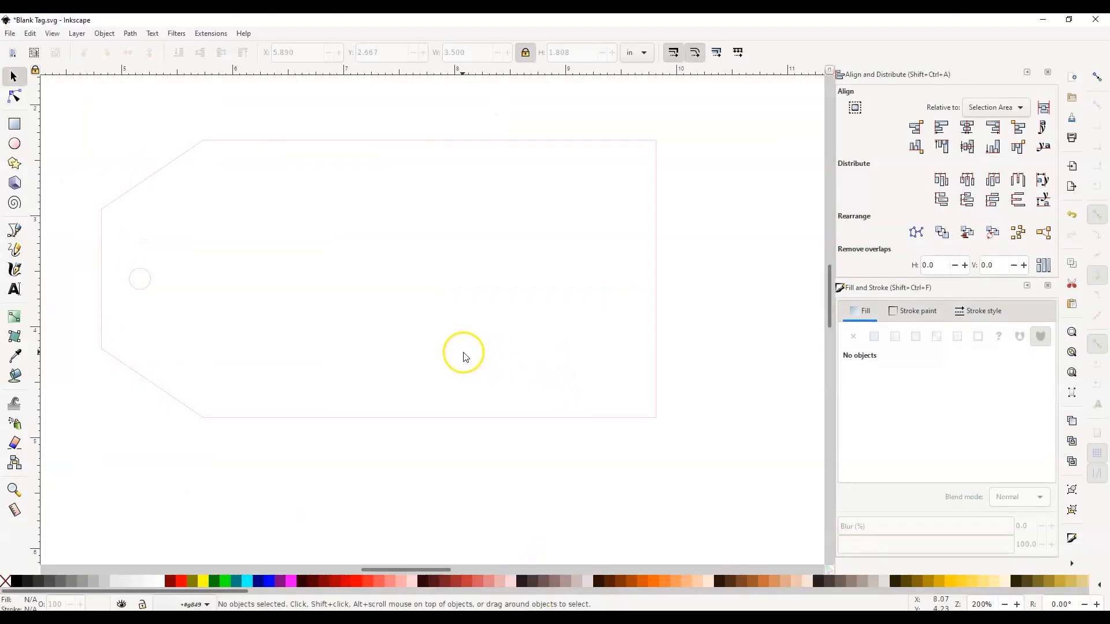
Back in Inkscape, add the text "Mommy" inside the tag outline.
{"action": "scroll", "coordinate": [356, 260], "scroll_direction": "down", "scroll_amount": 2, "text": "ctrl"}
{"action": "scroll", "coordinate": [379, 297], "scroll_direction": "up", "scroll_amount": 1, "text": "ctrl"}
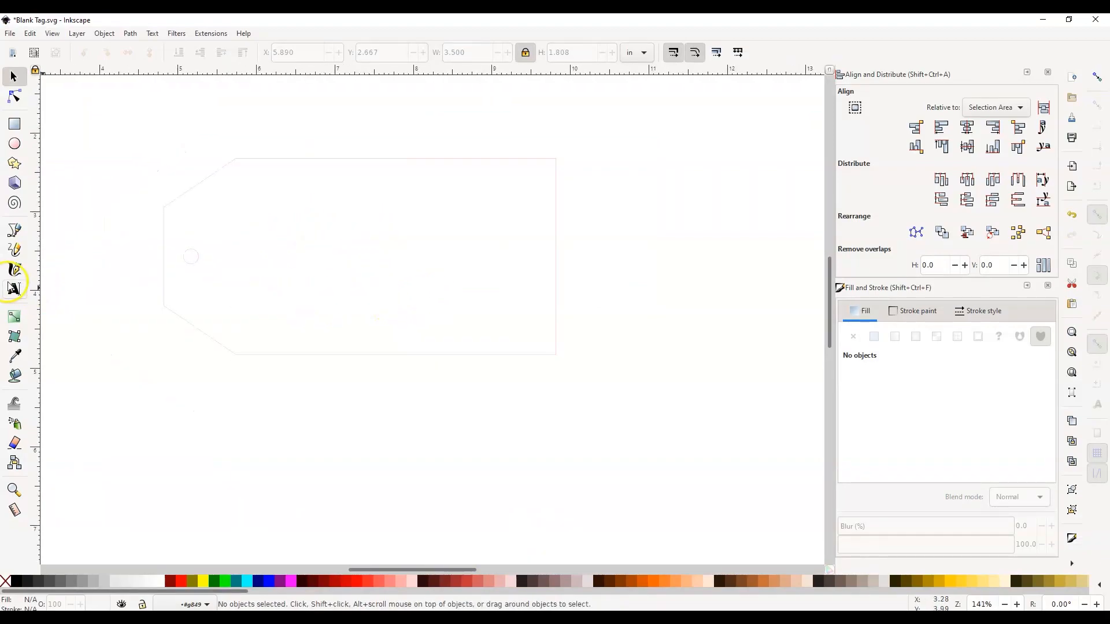
{"action": "left_click", "coordinate": [14, 288]}
{"action": "left_click", "coordinate": [293, 235]}
{"action": "type", "text": "Mommy"}
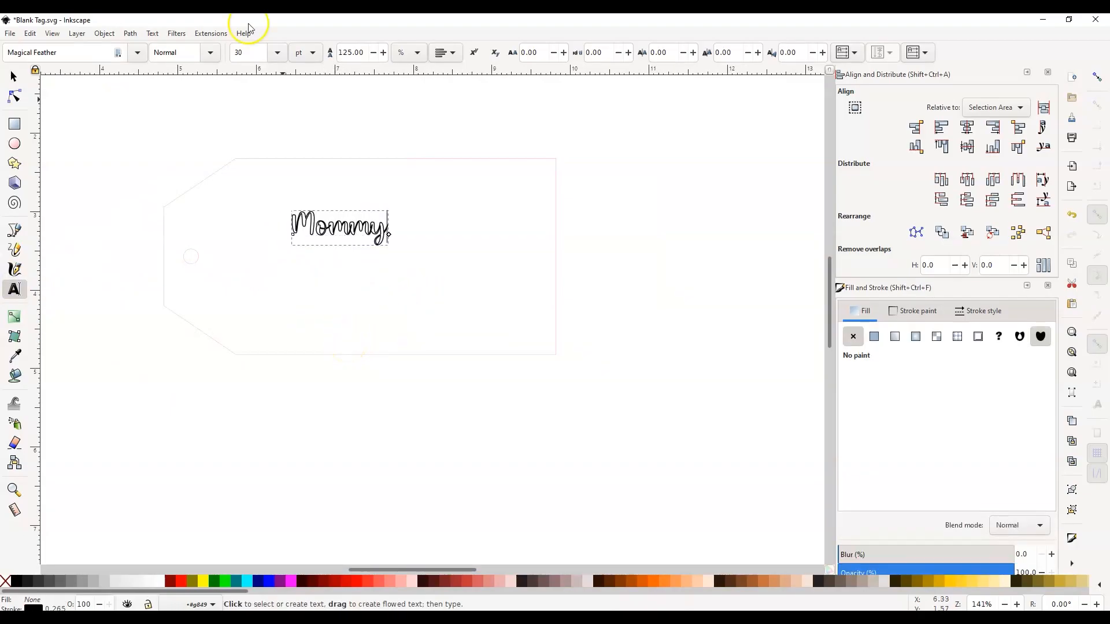
Change the font of the Mommy text to hello bella bold.
{"action": "left_click", "coordinate": [137, 52]}
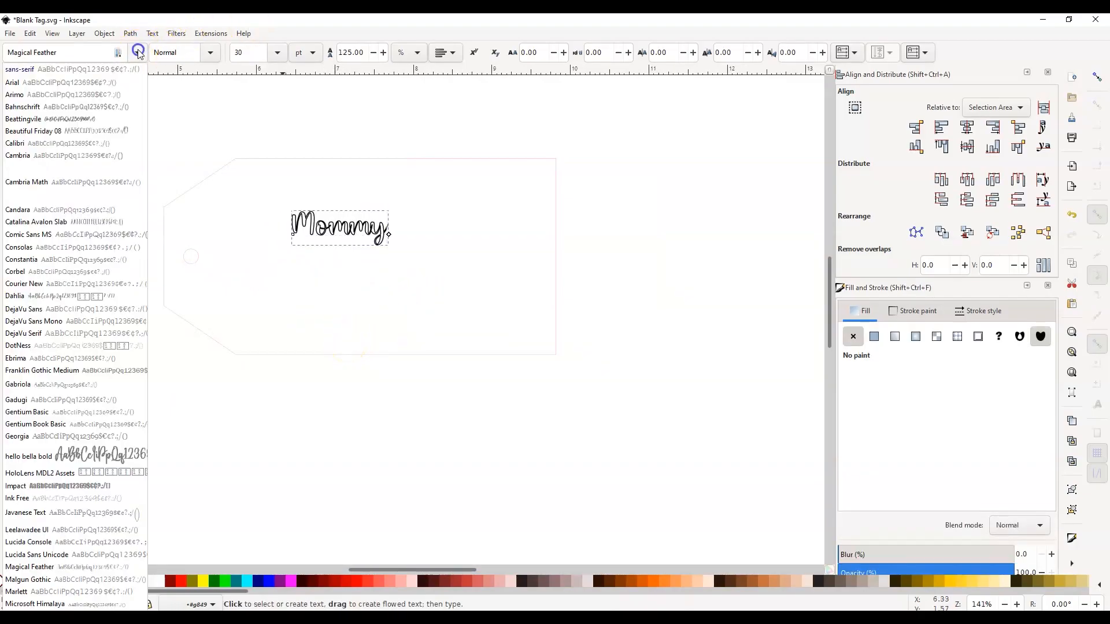
{"action": "left_click", "coordinate": [72, 456]}
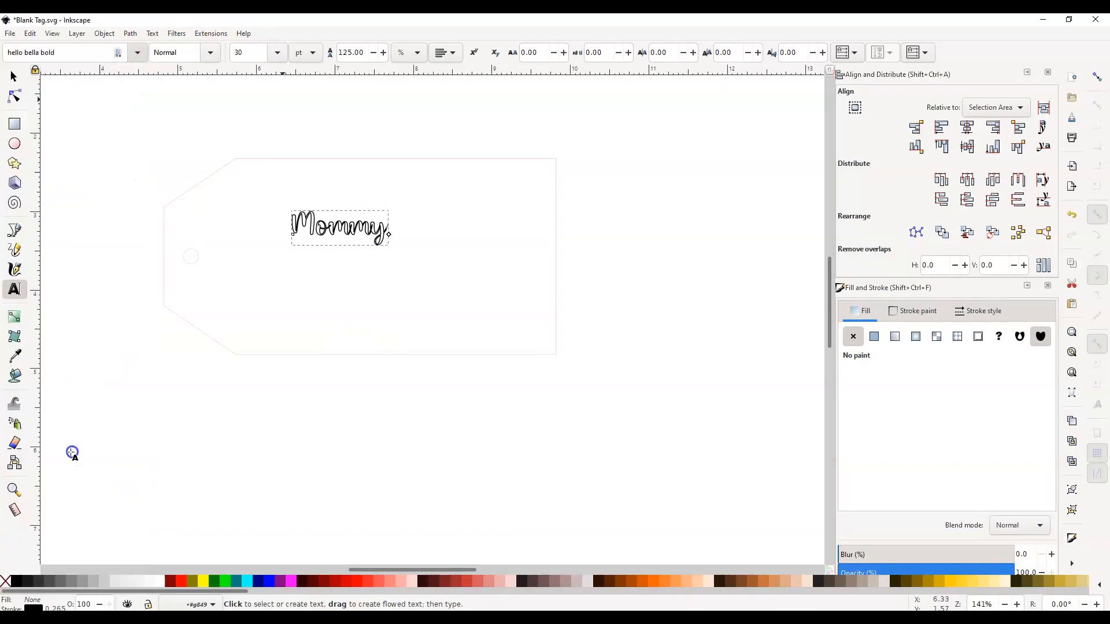
{"action": "left_click", "coordinate": [88, 52]}
{"action": "key", "text": "Return"}
{"action": "left_click", "coordinate": [106, 145]}
{"action": "scroll", "coordinate": [318, 266], "scroll_direction": "up", "scroll_amount": 1}
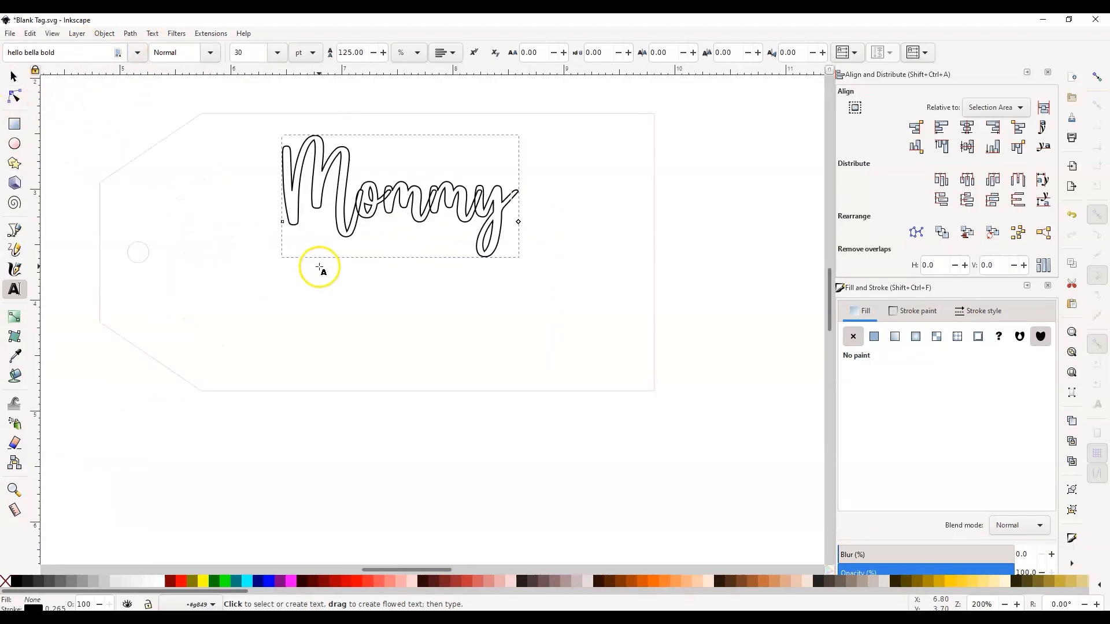
Move the Mommy text down toward the middle of the tag and convert it from an object to a path.
{"action": "left_click", "coordinate": [23, 81]}
{"action": "left_click_drag", "start_coordinate": [409, 193], "coordinate": [412, 245]}
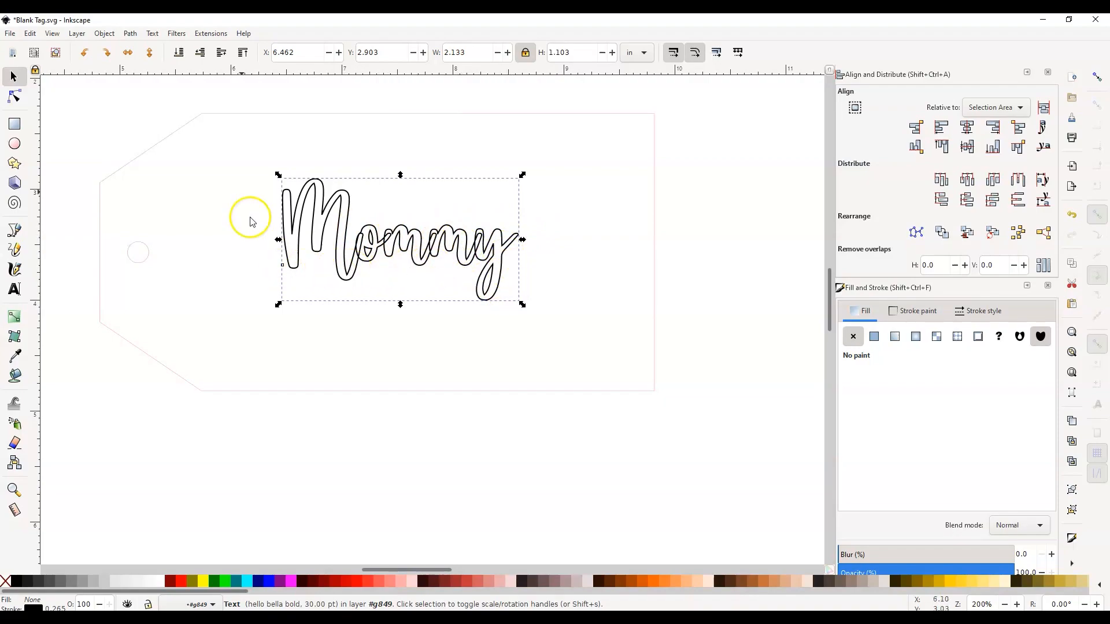
{"action": "left_click", "coordinate": [133, 34]}
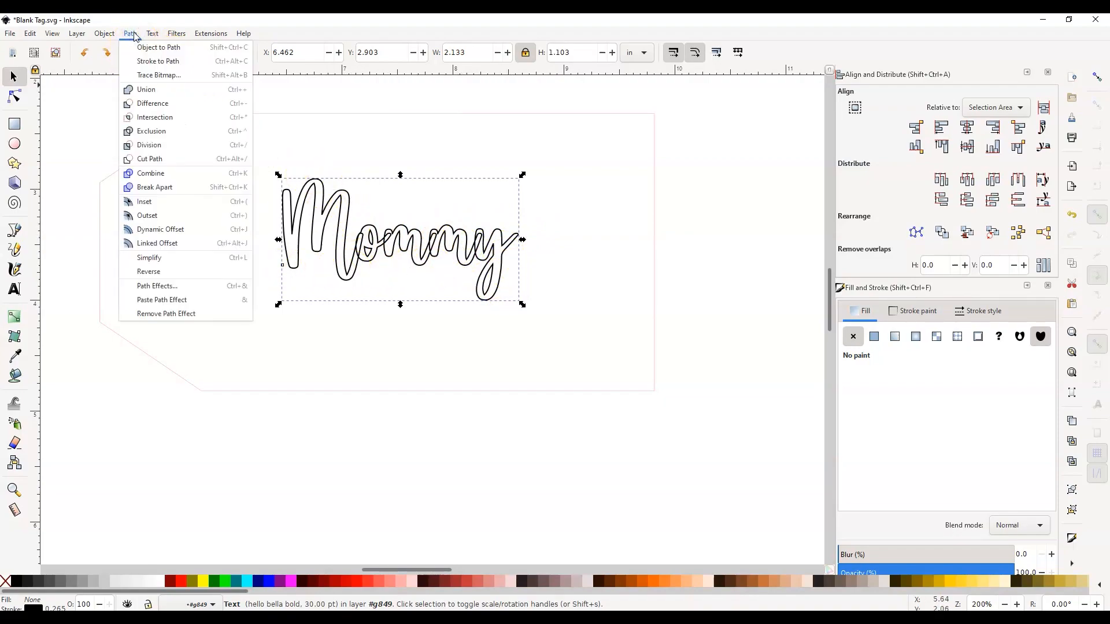
{"action": "left_click", "coordinate": [150, 51]}
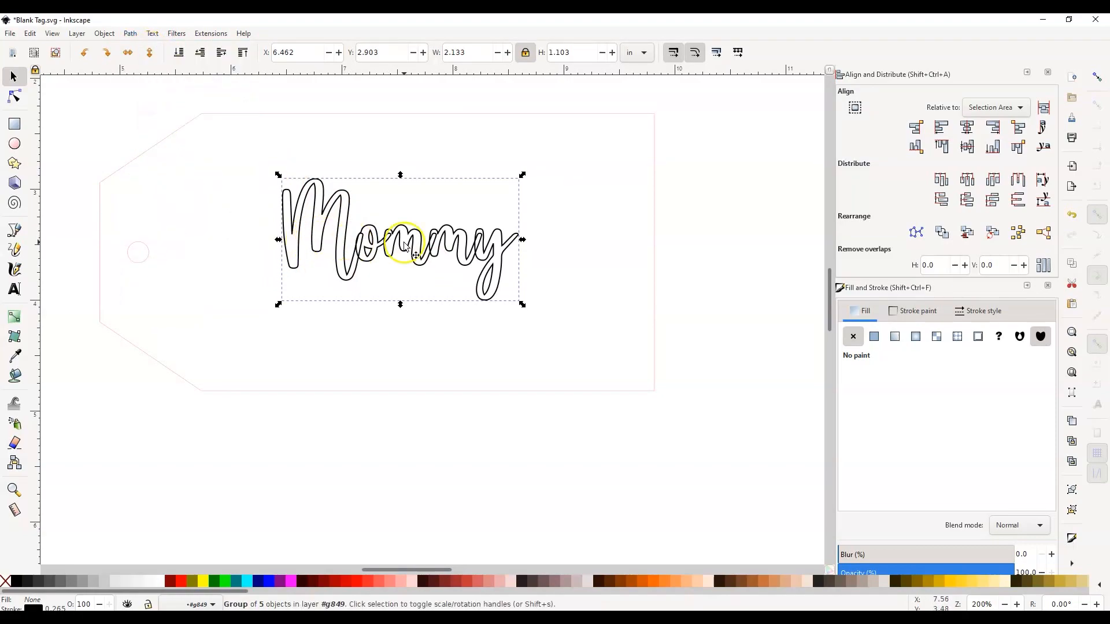
Ungroup the Mommy letters and unite them into a single path with Union.
{"action": "left_click", "coordinate": [105, 33]}
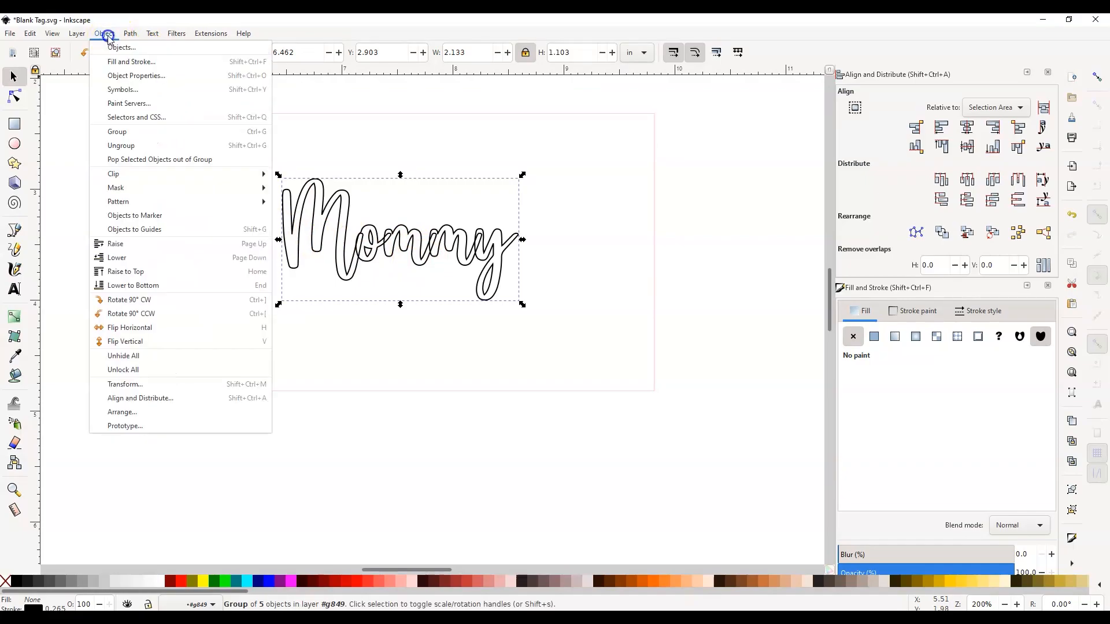
{"action": "left_click", "coordinate": [153, 152]}
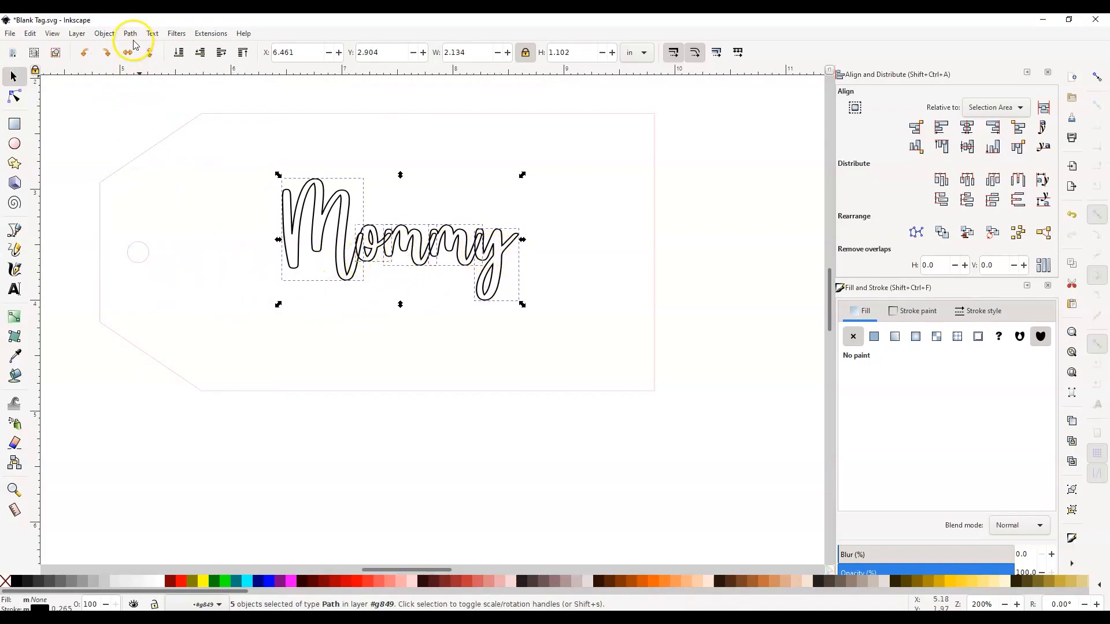
{"action": "left_click", "coordinate": [131, 34]}
{"action": "left_click", "coordinate": [160, 90]}
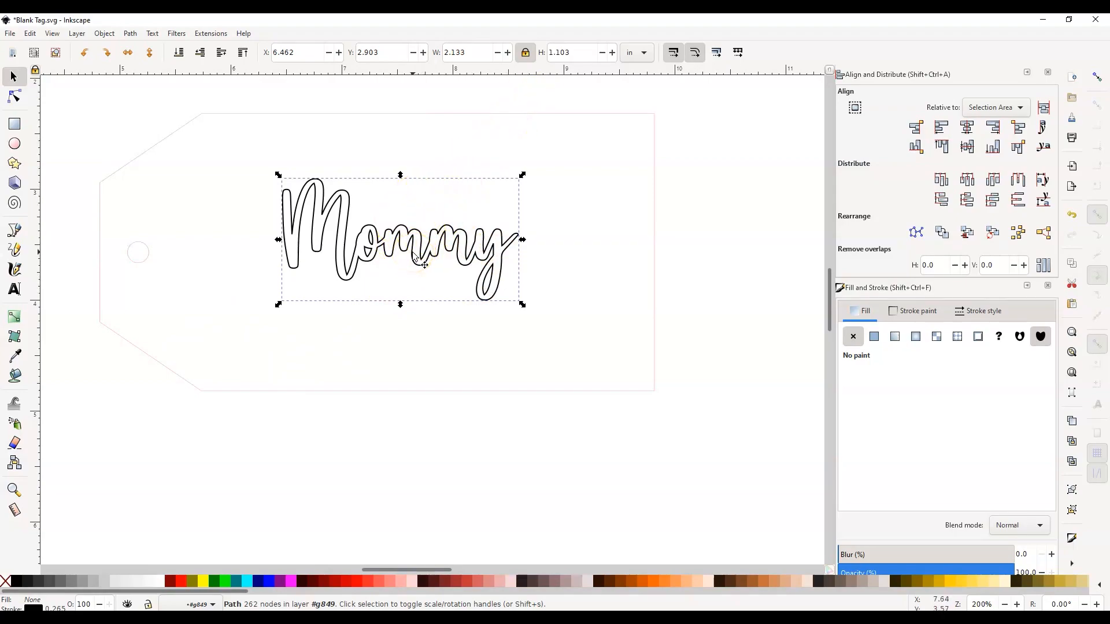
Scale the Mommy path proportionally to a width of 3.5 in and reposition it inside the tag outline.
{"action": "left_click", "coordinate": [634, 53]}
{"action": "left_click", "coordinate": [637, 54]}
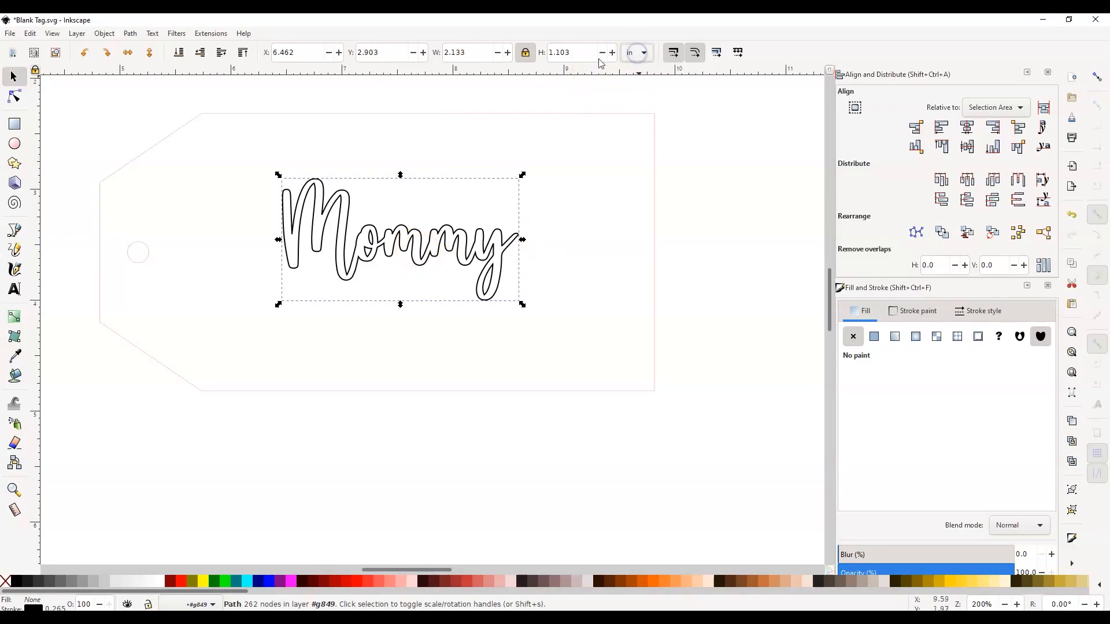
{"action": "double_click", "coordinate": [483, 53]}
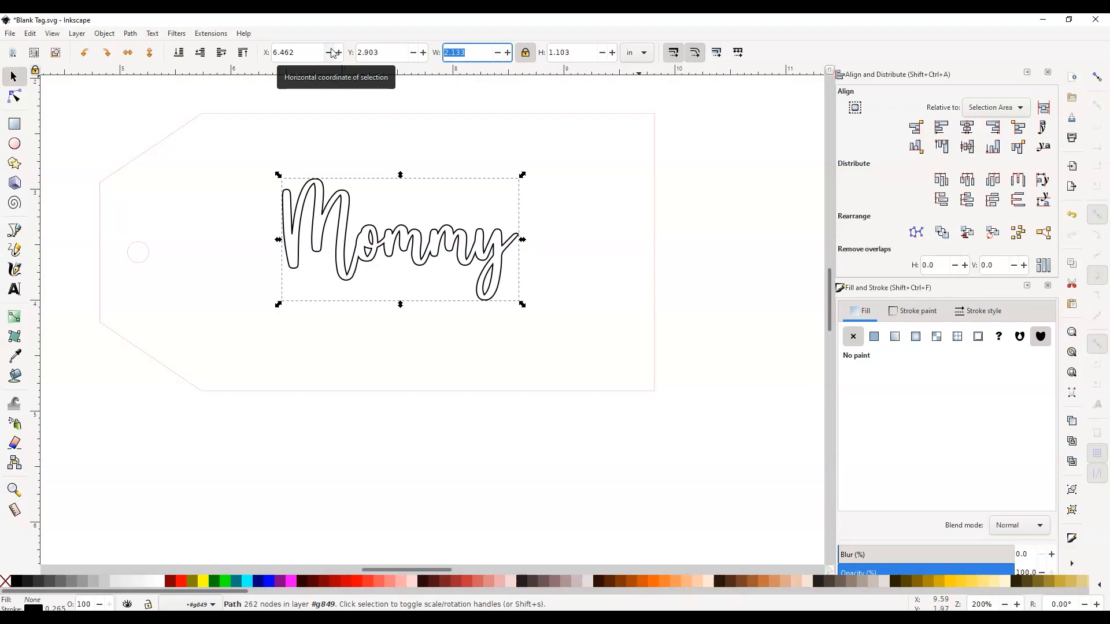
{"action": "type", "text": "3.5"}
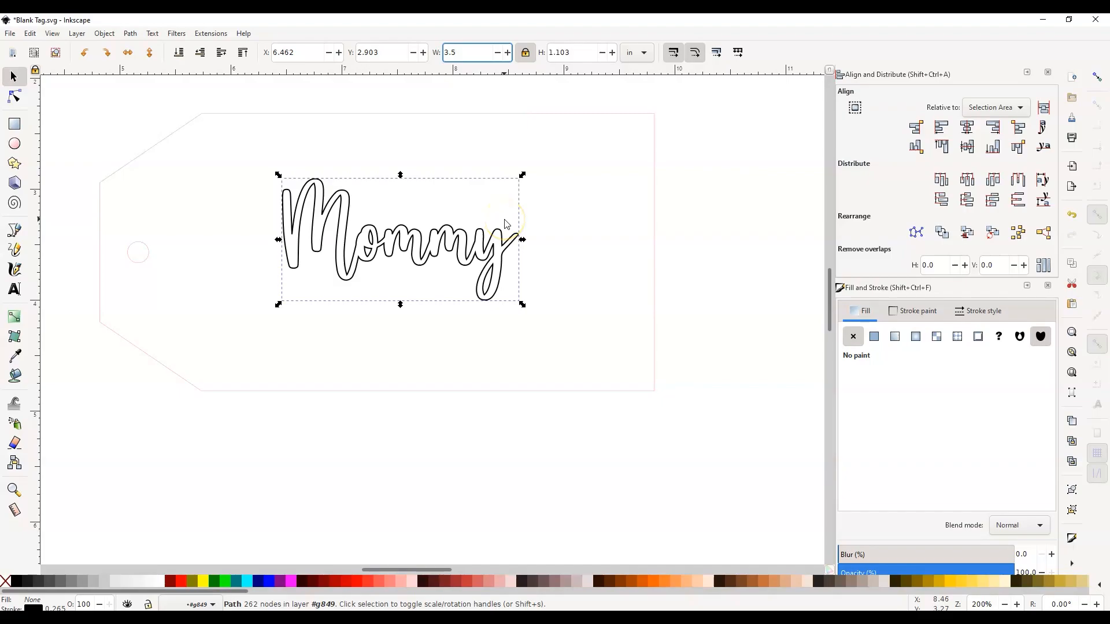
{"action": "key", "text": "Return"}
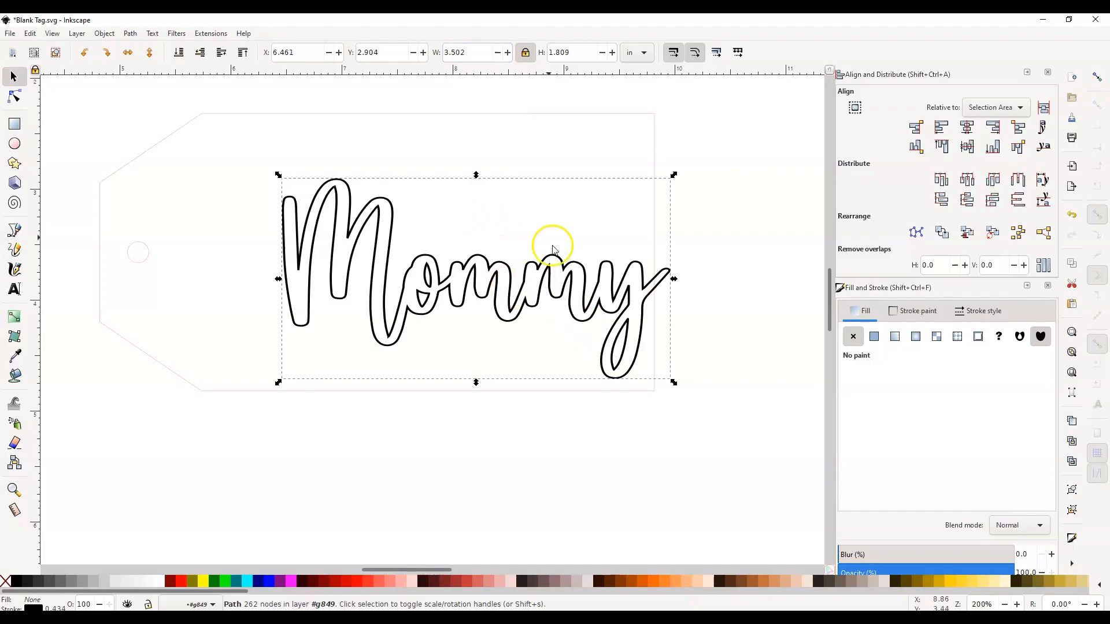
{"action": "left_click_drag", "start_coordinate": [549, 289], "coordinate": [487, 259]}
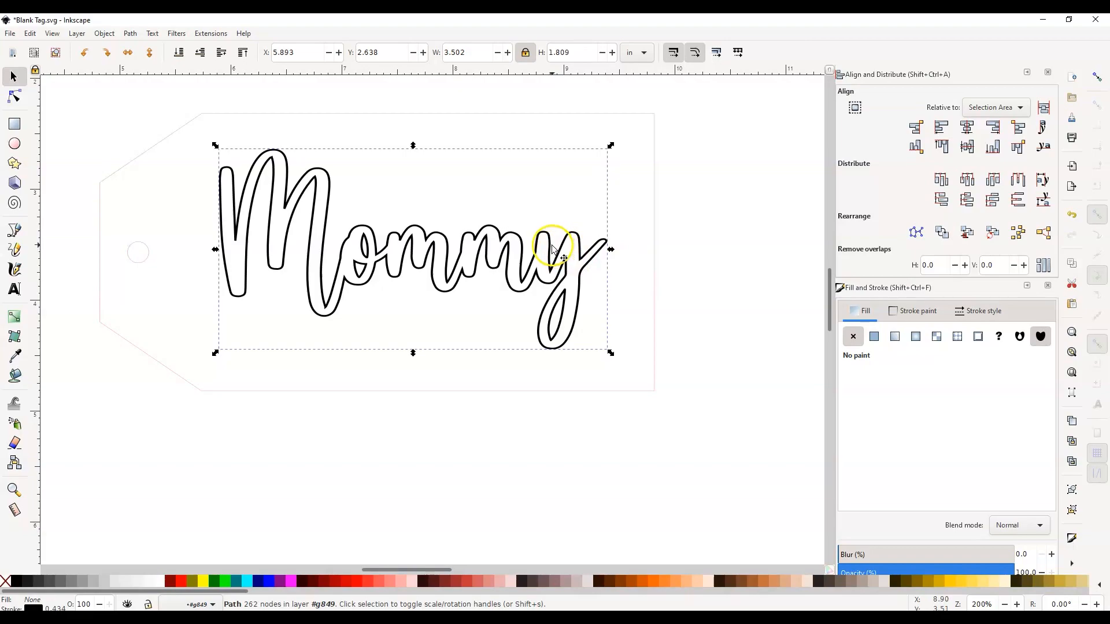
Center the Mommy path and the tag outline vertically relative to the selection area, then clear the selection.
{"action": "left_click", "coordinate": [655, 255], "text": "shift"}
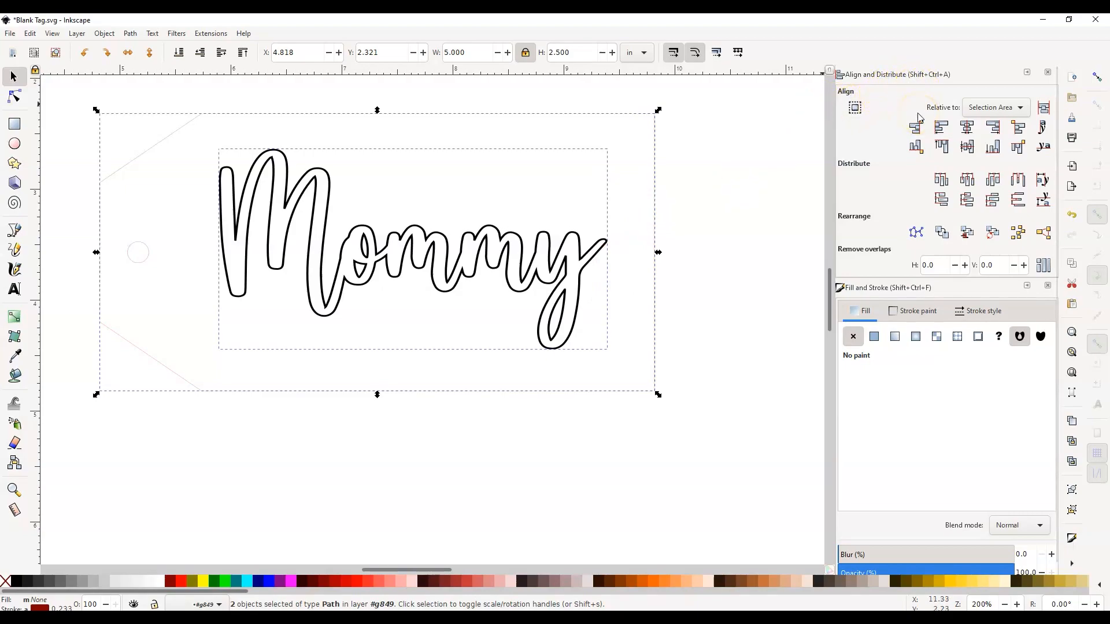
{"action": "left_click", "coordinate": [965, 147]}
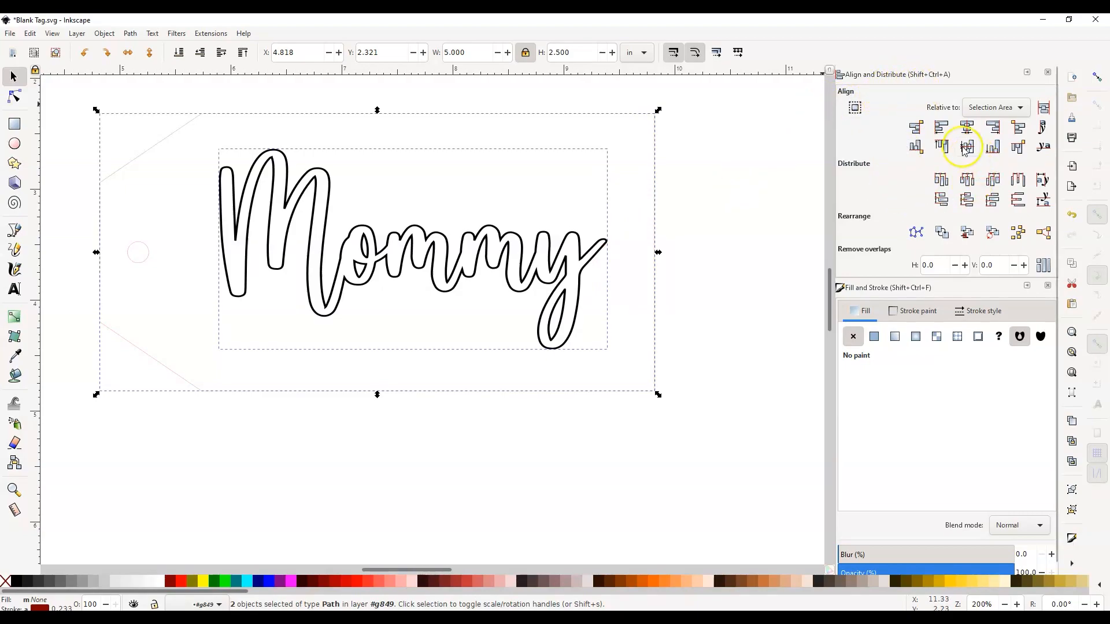
{"action": "left_click", "coordinate": [965, 148]}
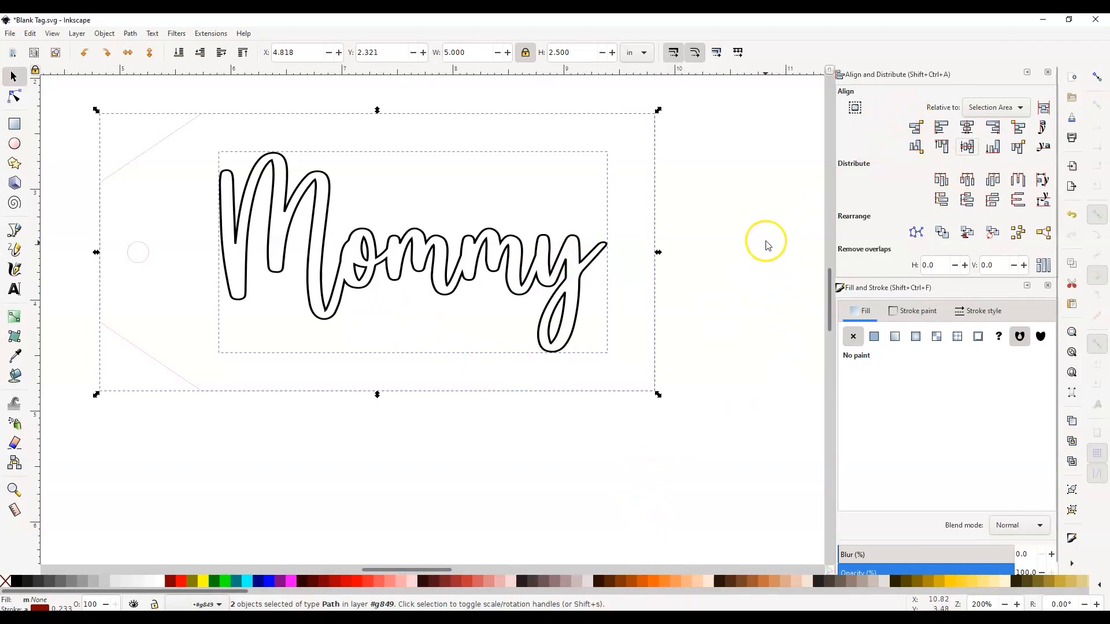
{"action": "left_click", "coordinate": [723, 226]}
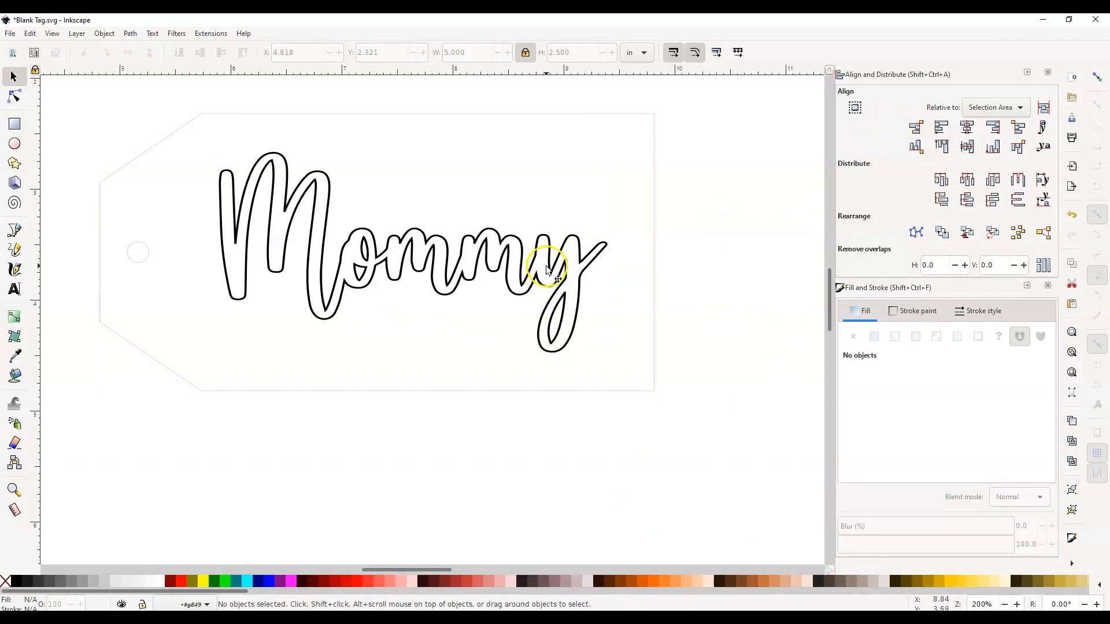
{"action": "left_click", "coordinate": [547, 270]}
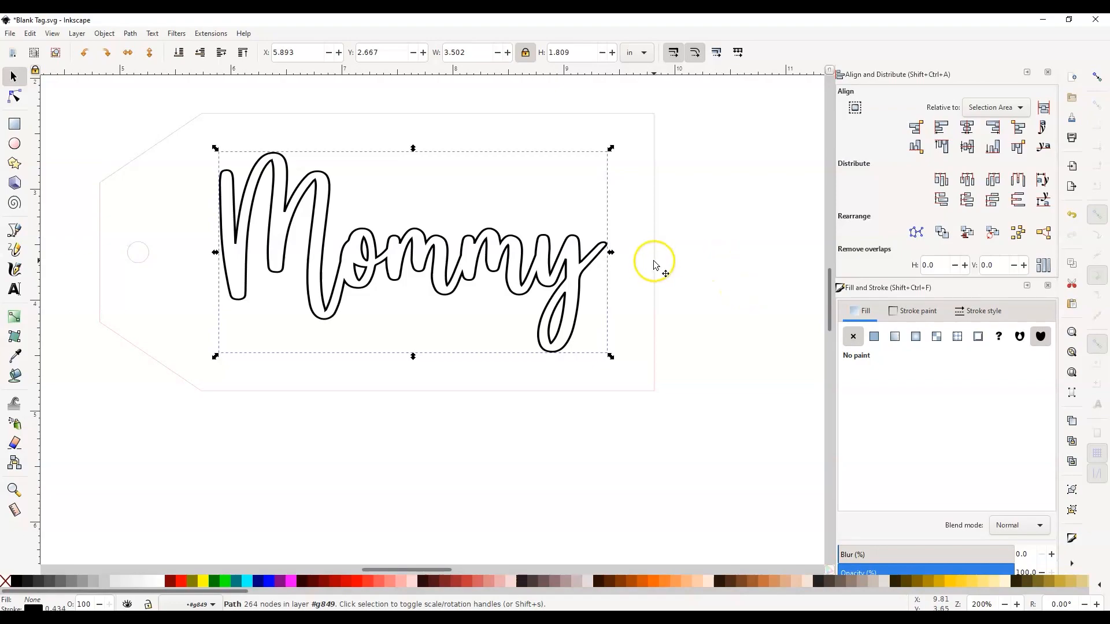
{"action": "left_click", "coordinate": [686, 266]}
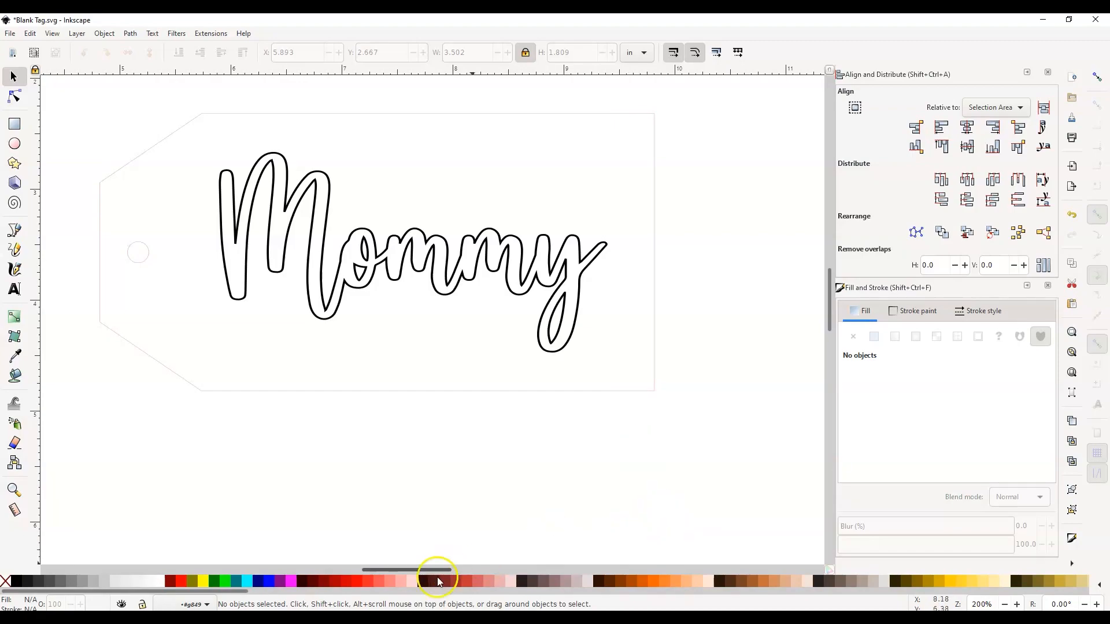
Switch to the Firefox browser.
{"action": "left_click", "coordinate": [410, 617]}
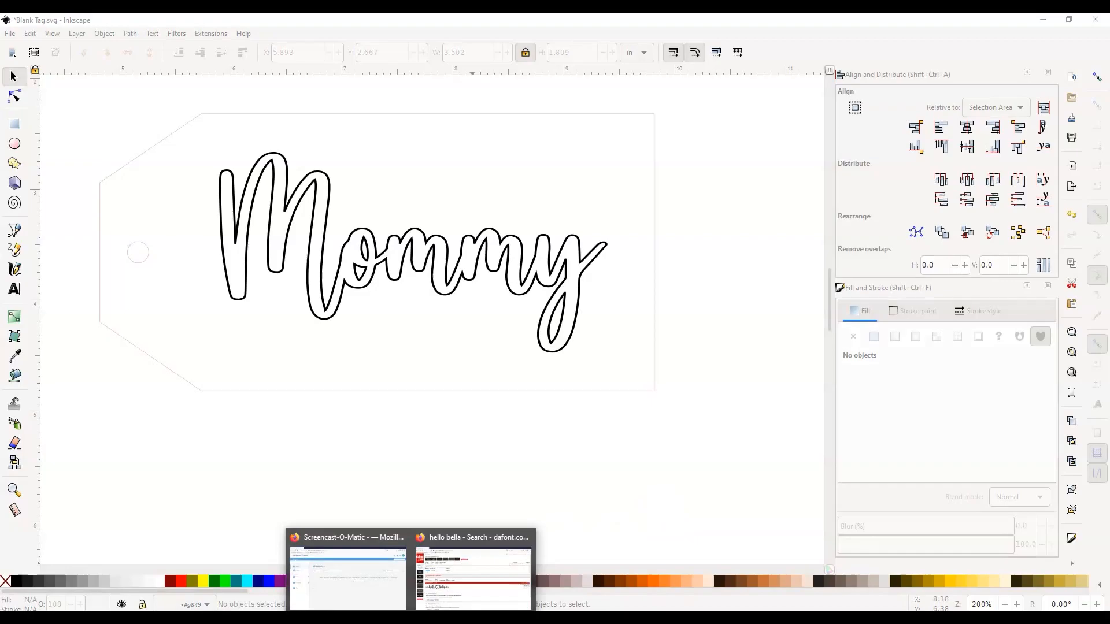